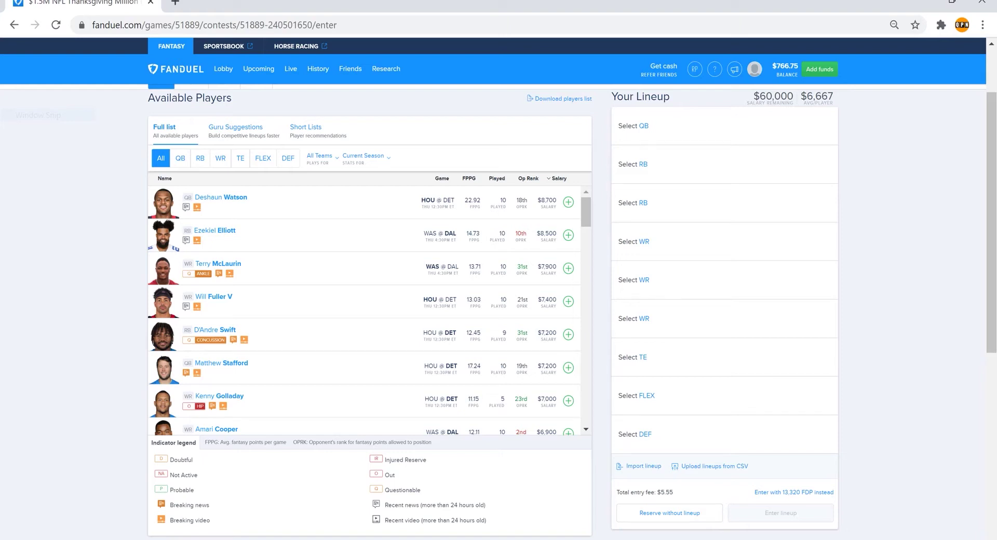
Step: Add Deshaun Watson at quarterback, then view Andy Dalton's and Alex Smith's player cards
click(568, 202)
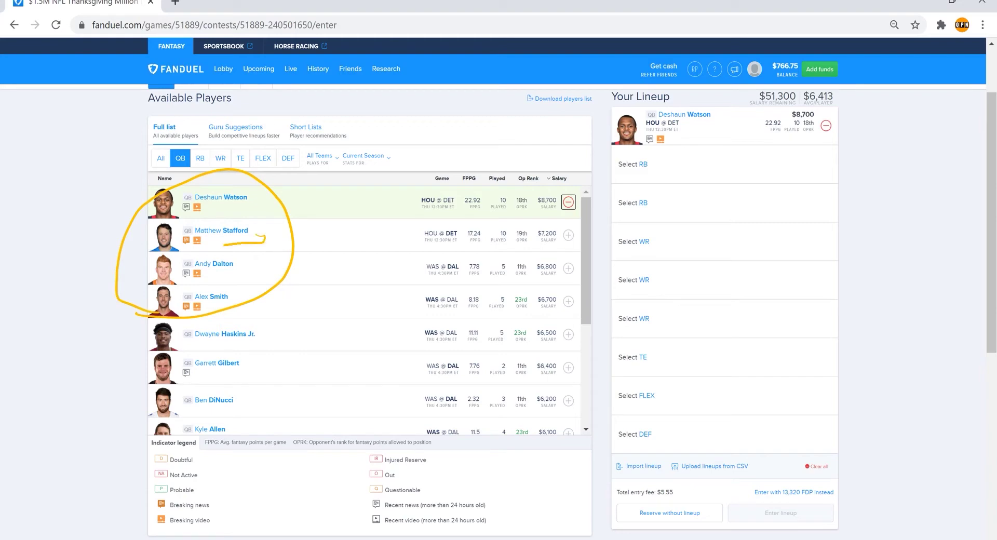
click(213, 263)
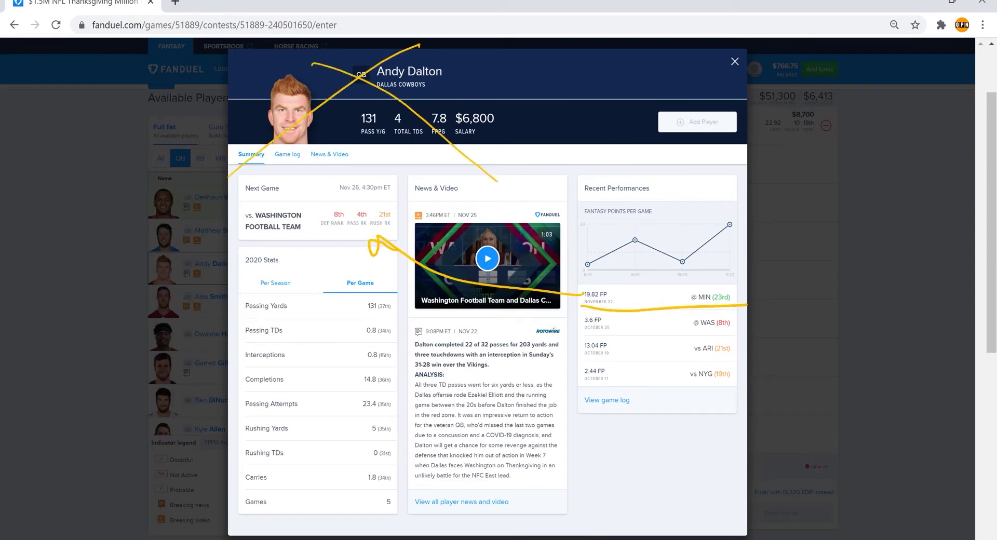
click(210, 297)
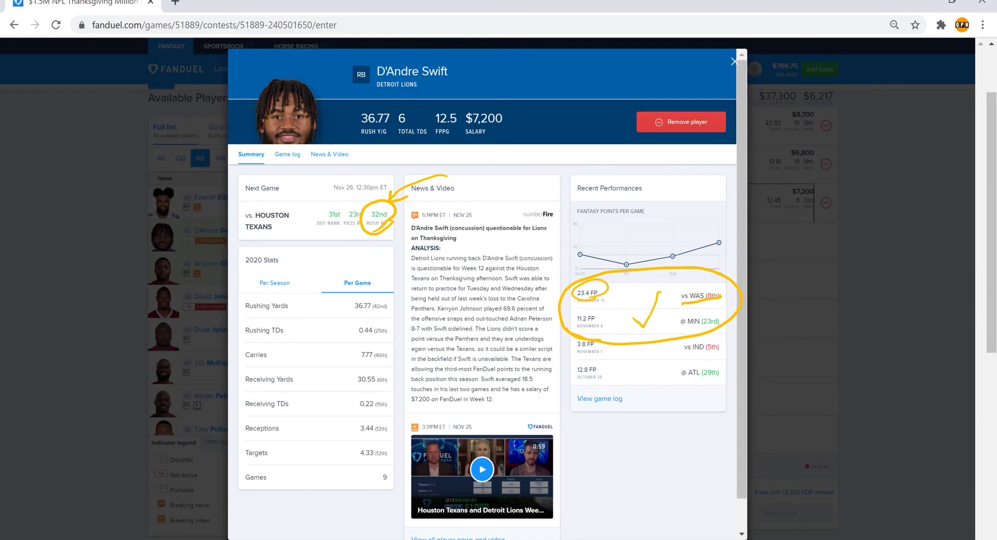
Step: Close D'Andre Swift's player details card
key(Escape)
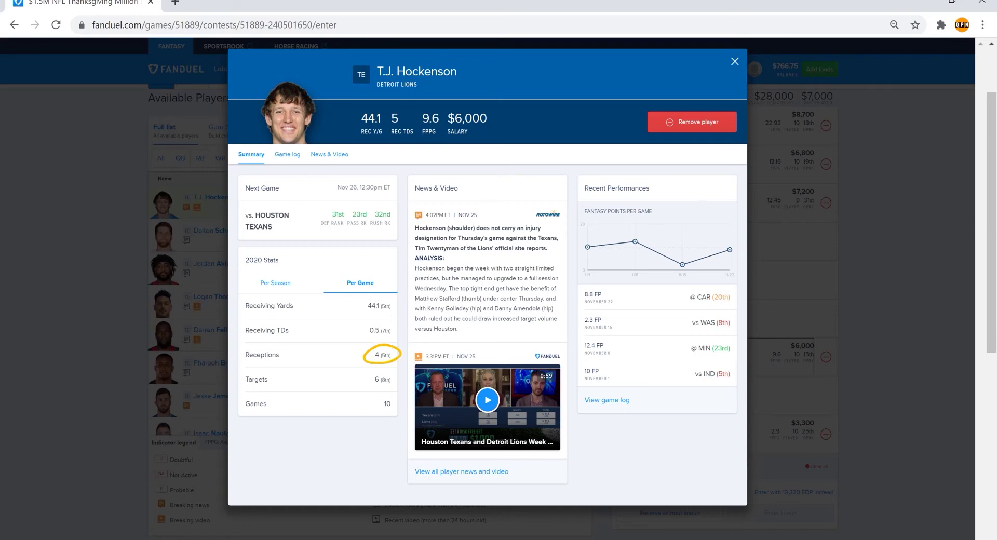
Step: Close T.J. Hockenson's player details card
key(Escape)
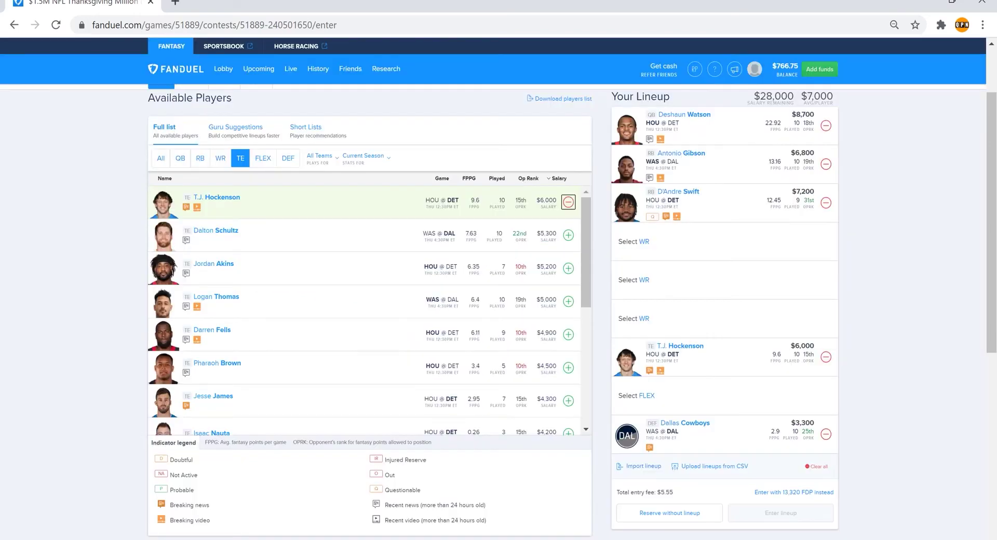
Step: Add receivers McLaurin, Fuller V, Cooks and Marvin Jones Jr., then review McLaurin's player card
click(220, 158)
click(568, 201)
click(568, 234)
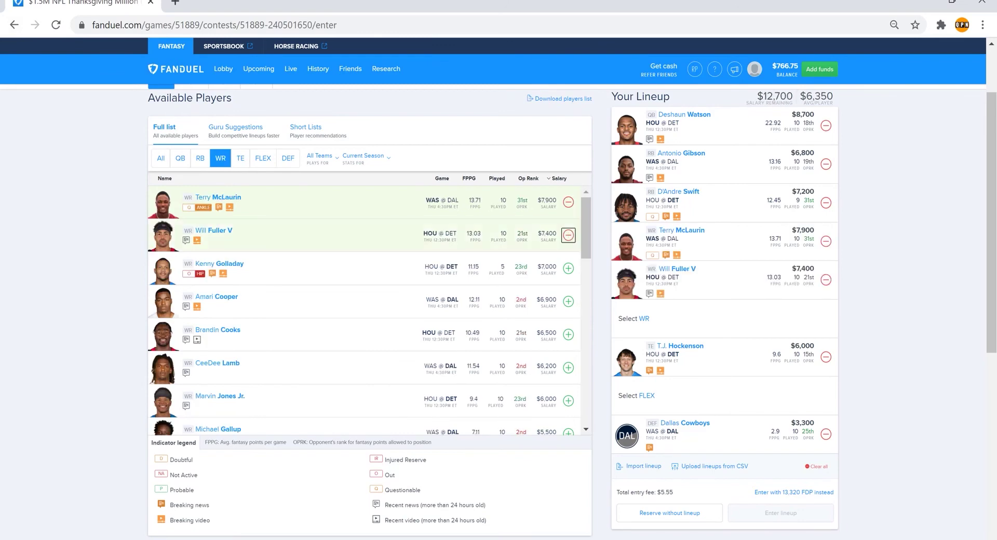
click(569, 334)
click(568, 401)
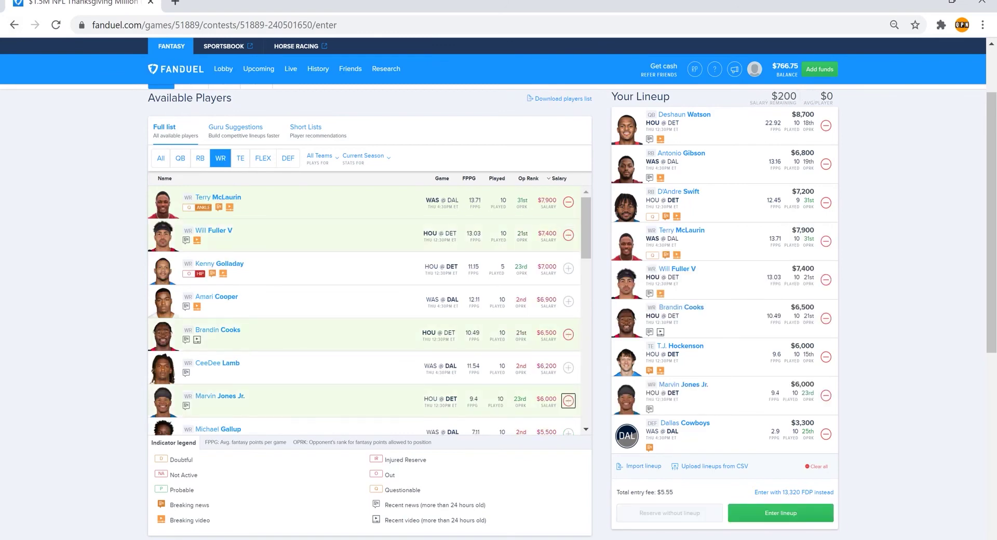
click(218, 196)
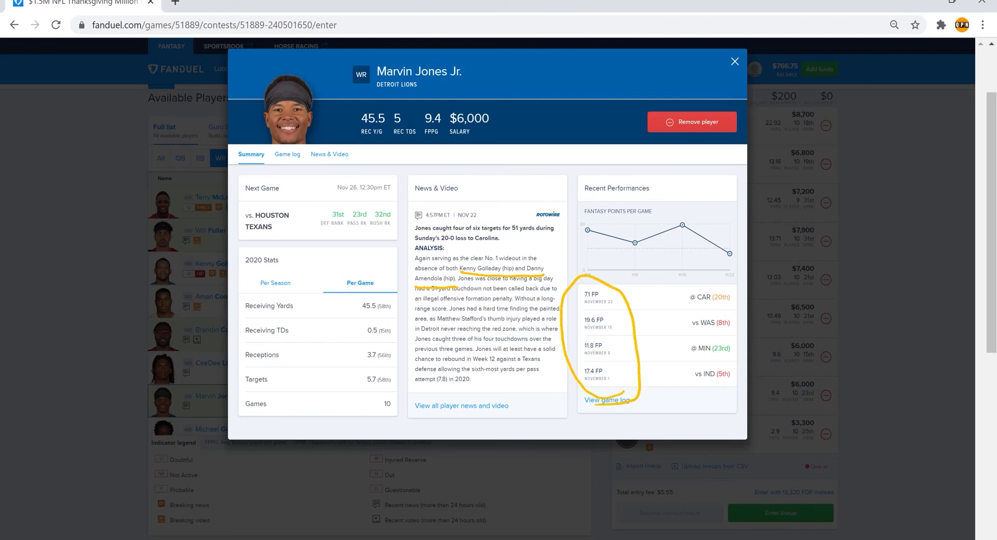
key(Escape)
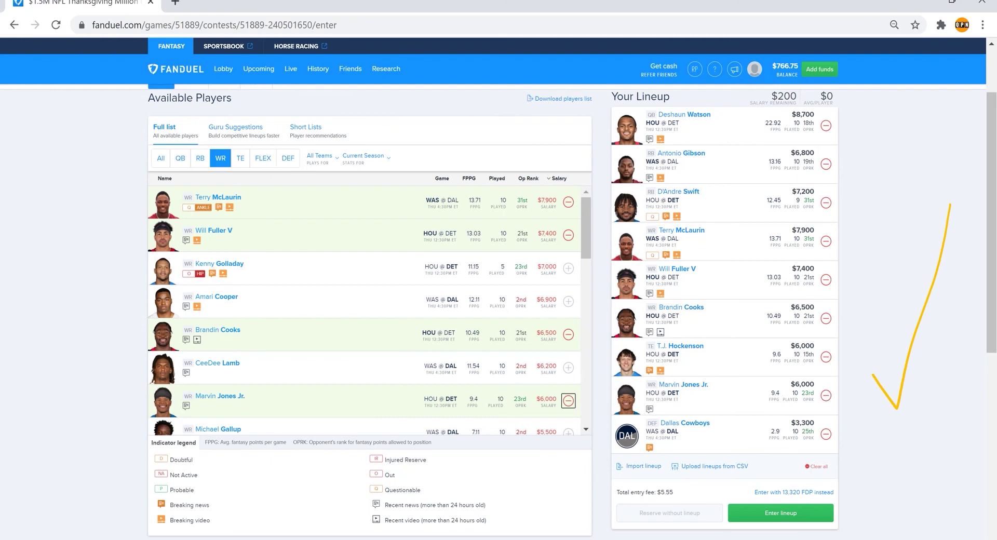
Step: Swap Marvin Jones Jr. for CeeDee Lamb at wide receiver, leaving $0 remaining
mouse_move(653, 120)
mouse_down()
mouse_move(715, 113)
mouse_move(740, 179)
mouse_move(697, 216)
mouse_move(725, 263)
mouse_up()
drag(725, 273, 724, 341)
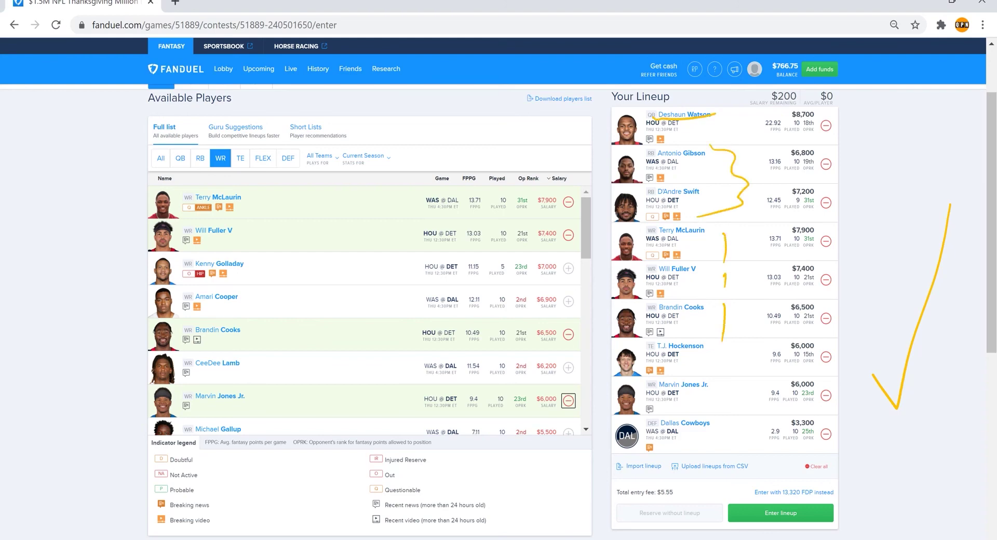
drag(722, 384, 750, 410)
drag(724, 352, 725, 365)
mouse_move(682, 443)
mouse_down()
mouse_move(649, 442)
mouse_move(636, 420)
mouse_move(709, 408)
mouse_move(684, 439)
mouse_up()
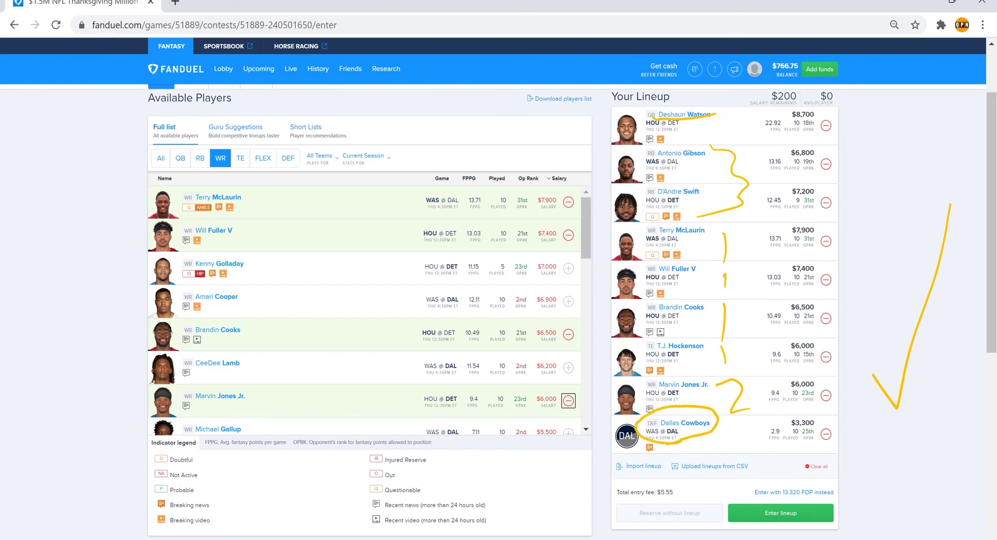
drag(791, 425, 825, 421)
click(569, 401)
click(568, 367)
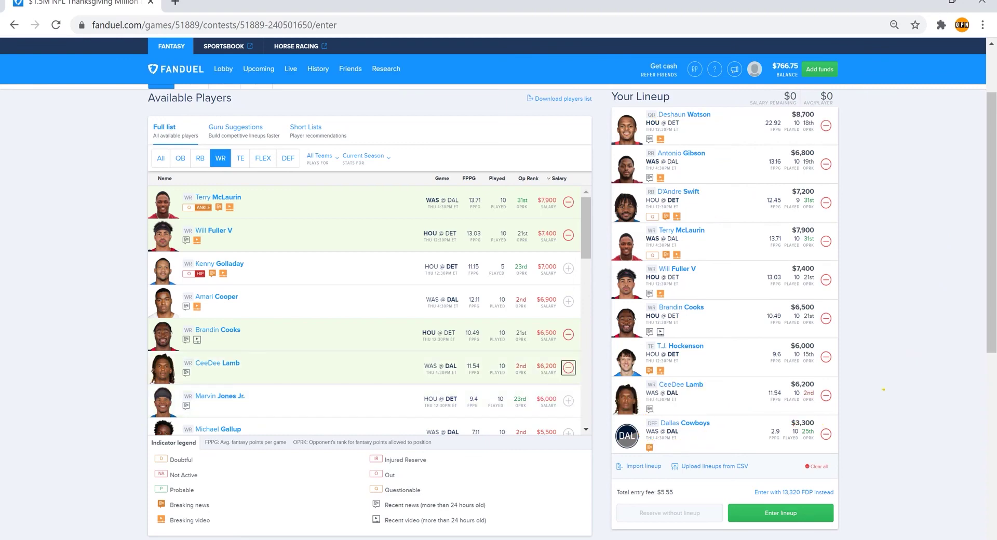
Step: Put Marvin Jones Jr. back at wide receiver instead of CeeDee Lamb, restoring $200 remaining
mouse_move(884, 389)
mouse_down()
mouse_move(847, 394)
mouse_move(870, 413)
mouse_up()
mouse_move(660, 402)
mouse_down()
mouse_move(641, 390)
mouse_move(655, 400)
mouse_up()
mouse_move(637, 404)
mouse_down()
mouse_move(444, 413)
mouse_move(422, 387)
mouse_move(444, 399)
mouse_up()
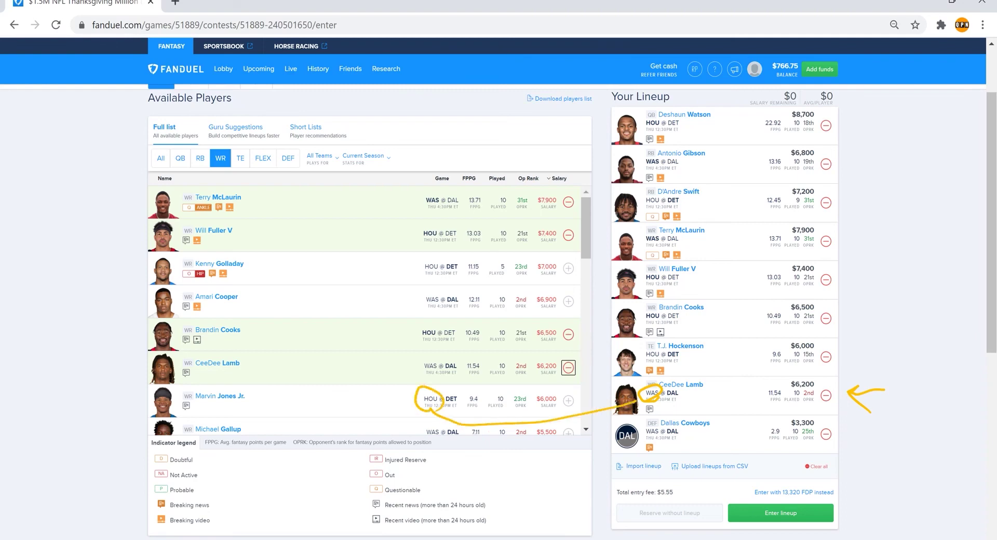
click(568, 367)
click(568, 400)
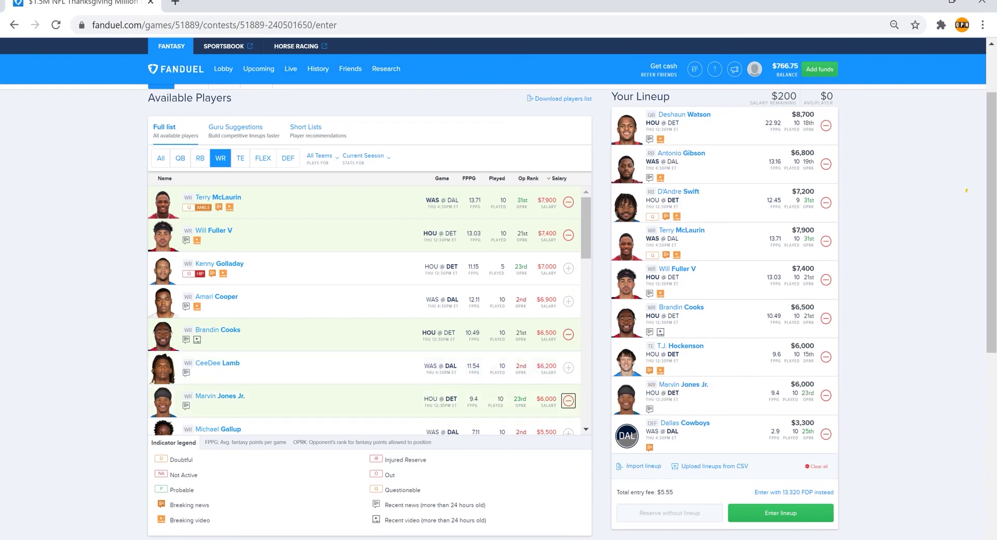
drag(967, 190, 871, 418)
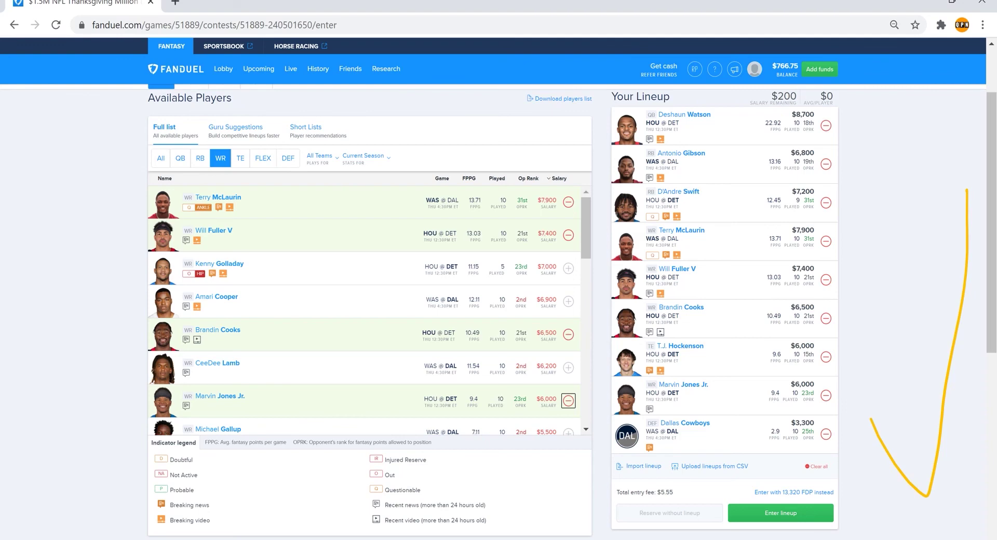